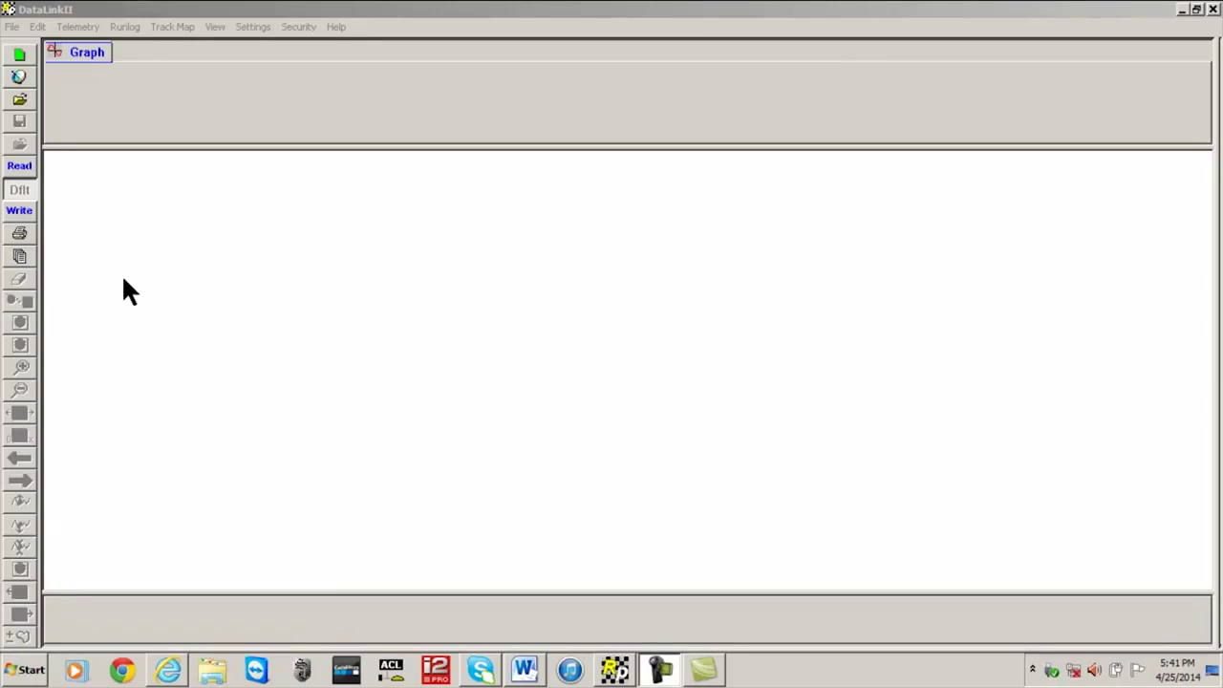
# Open the IQ3_Config car configuration from the IQ3 folder.
pyautogui.click(12, 25)
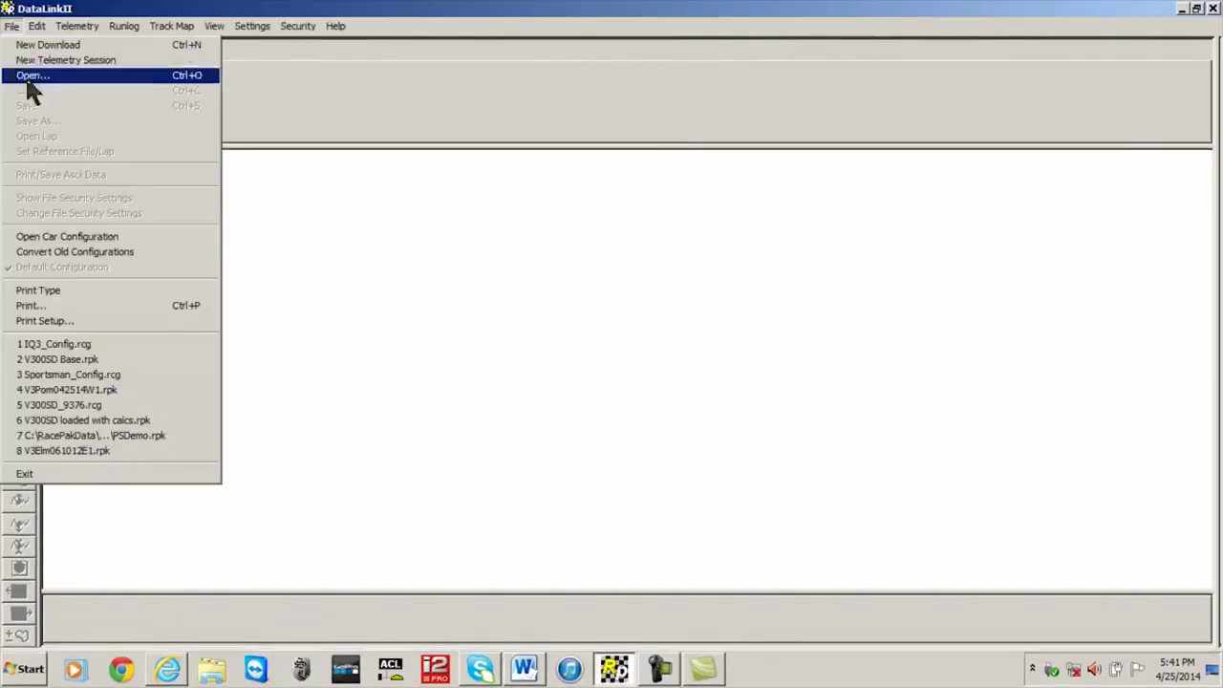
pyautogui.click(48, 236)
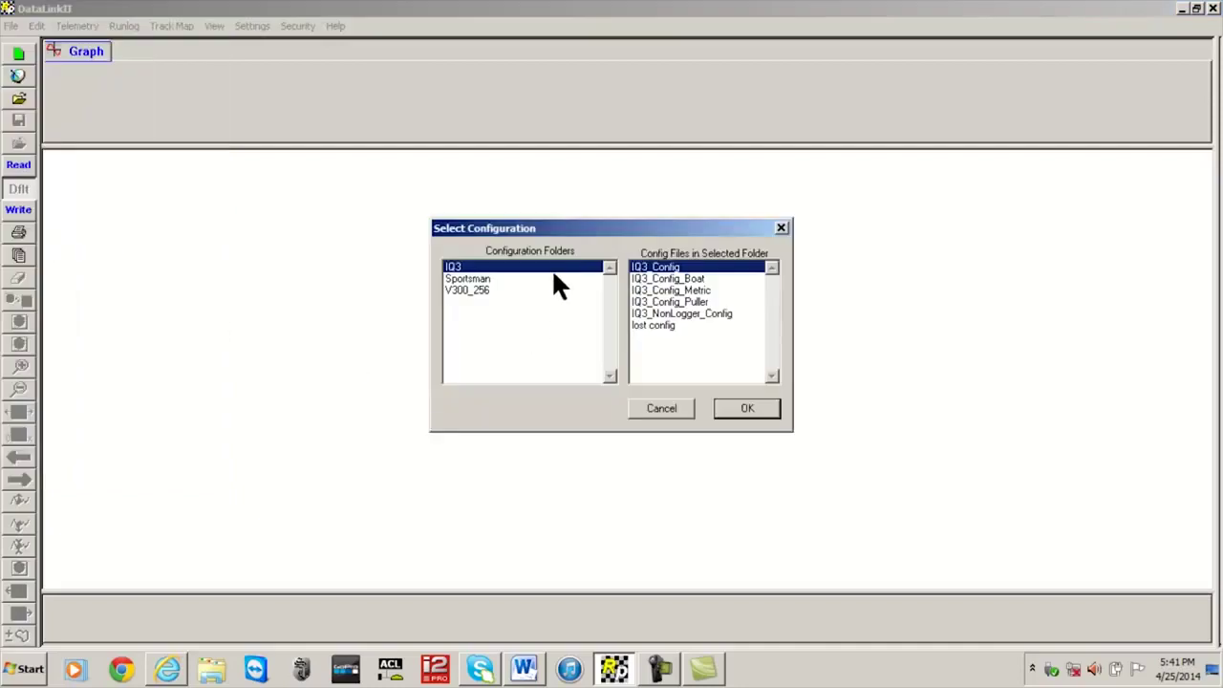
pyautogui.click(742, 414)
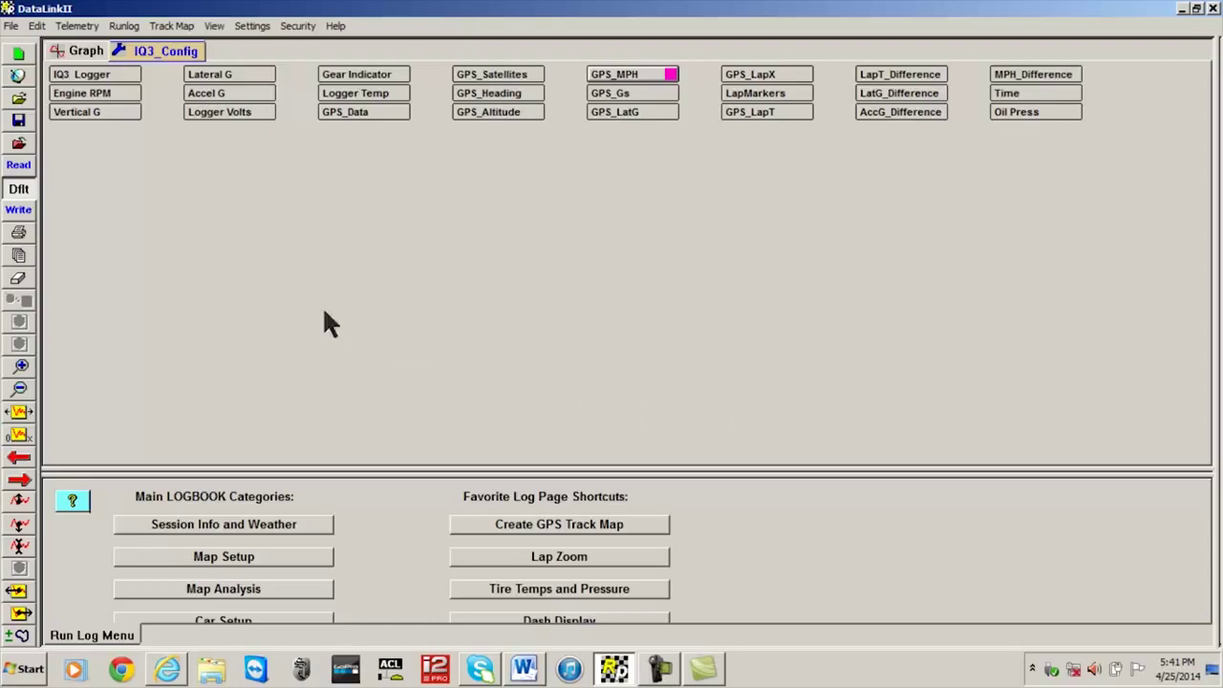
# Open the IQ3_Logger dash's LCD Dash Configuration to view its four display pages.
pyautogui.click(98, 77)
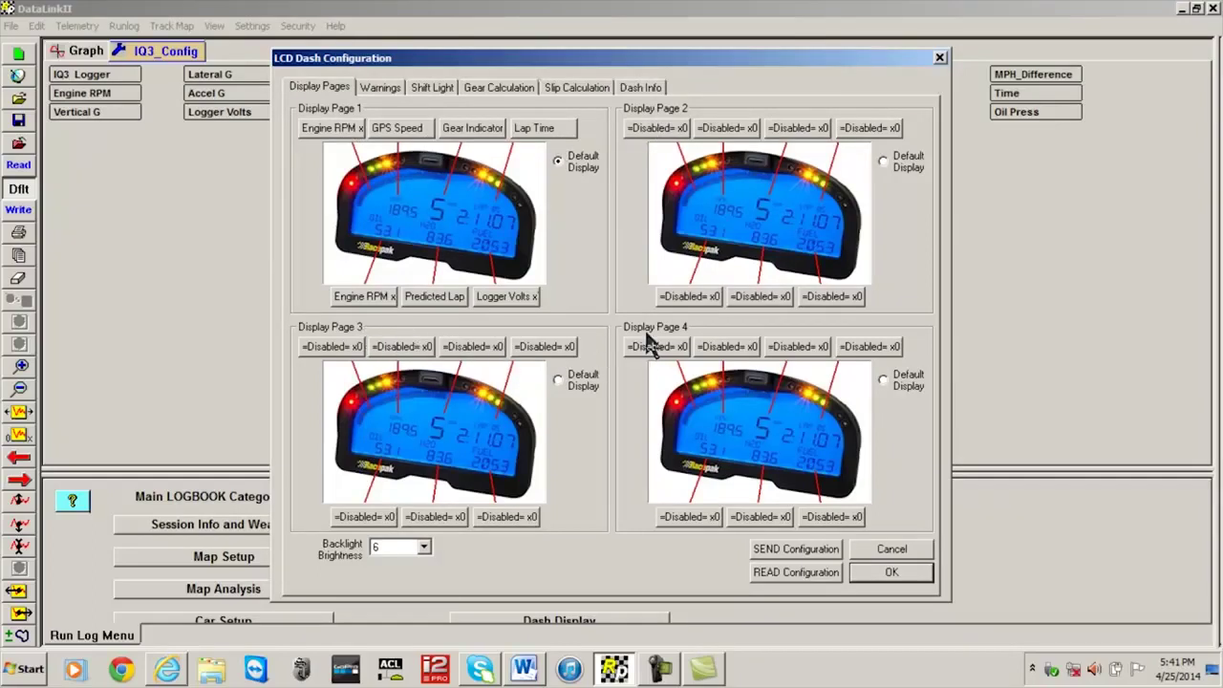
# Replace Display Page 1's Logger Volts readout with GPS Speed, tagged MPH.
pyautogui.click(498, 299)
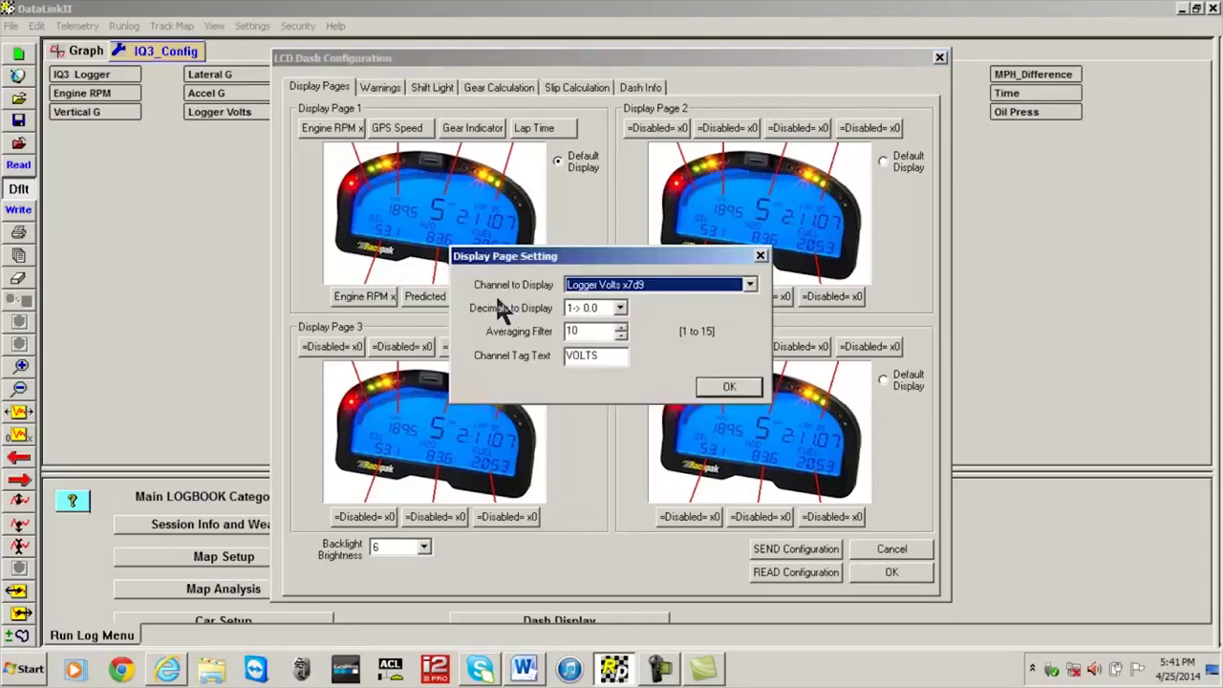
pyautogui.click(750, 287)
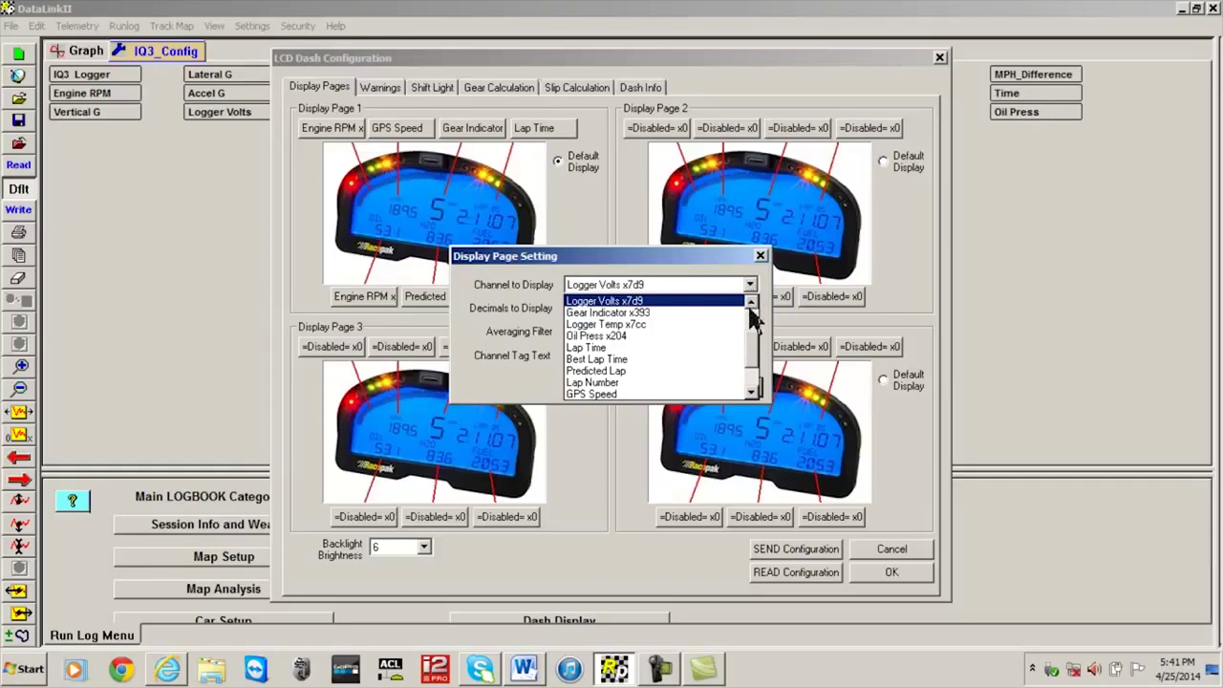
pyautogui.click(623, 394)
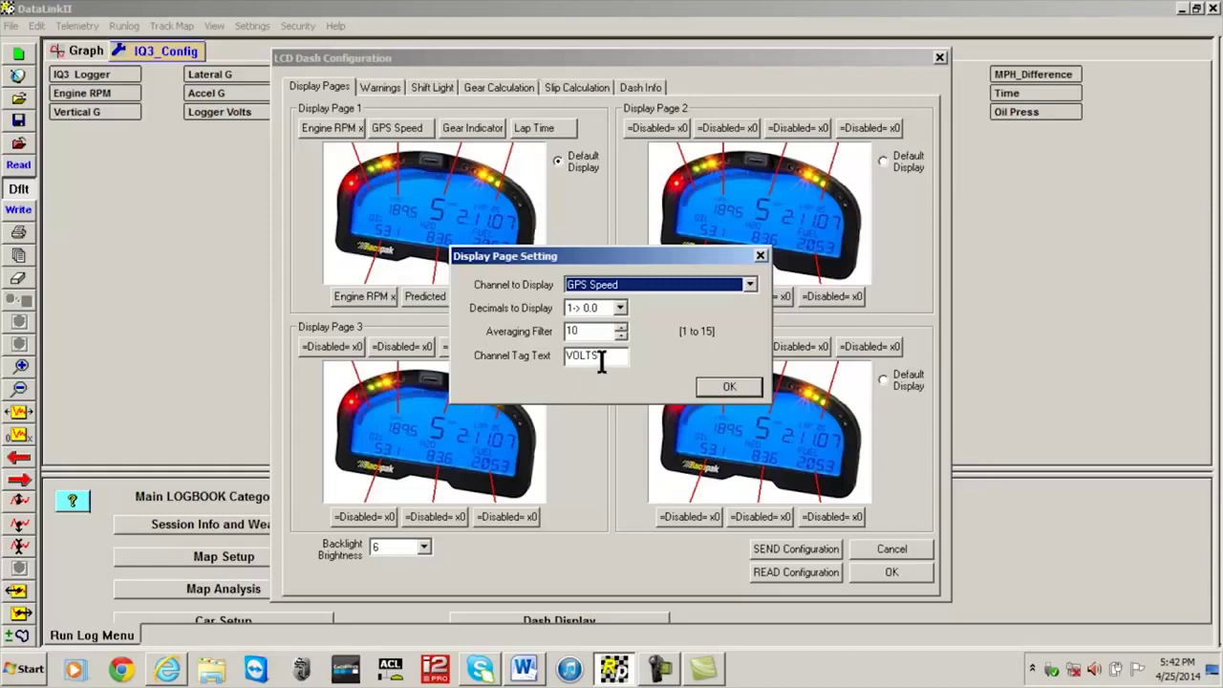
pyautogui.moveTo(602, 358); pyautogui.dragTo(535, 357)
pyautogui.write('MPH')
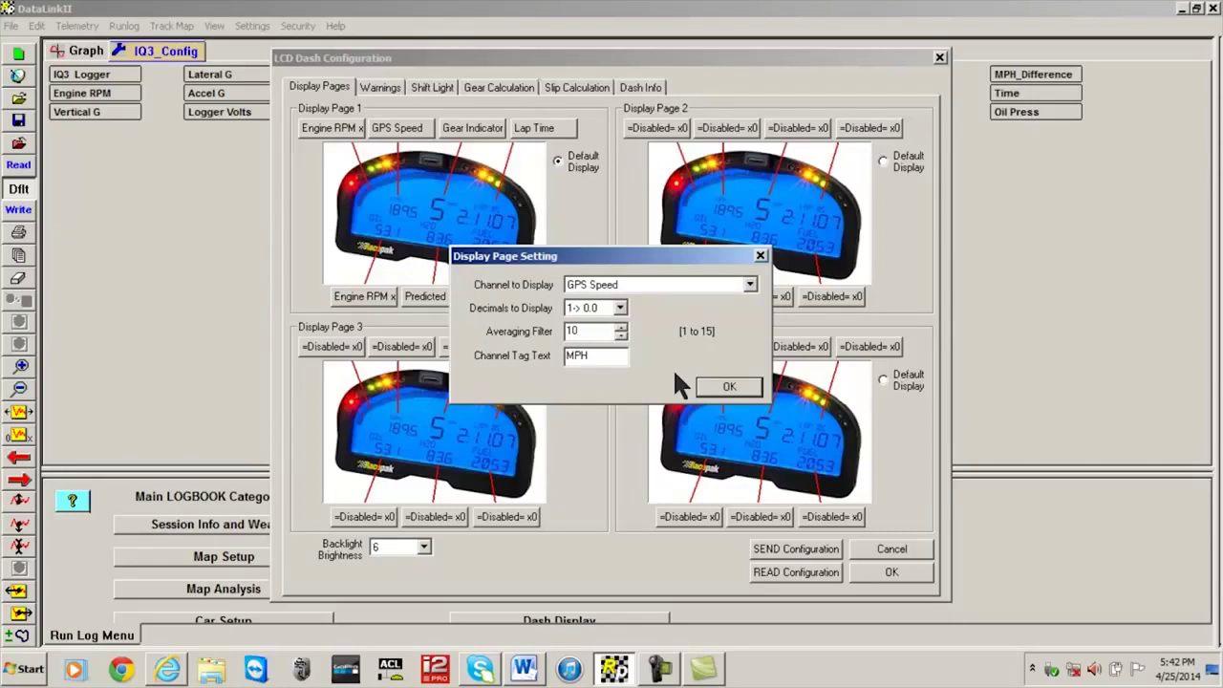
pyautogui.click(724, 386)
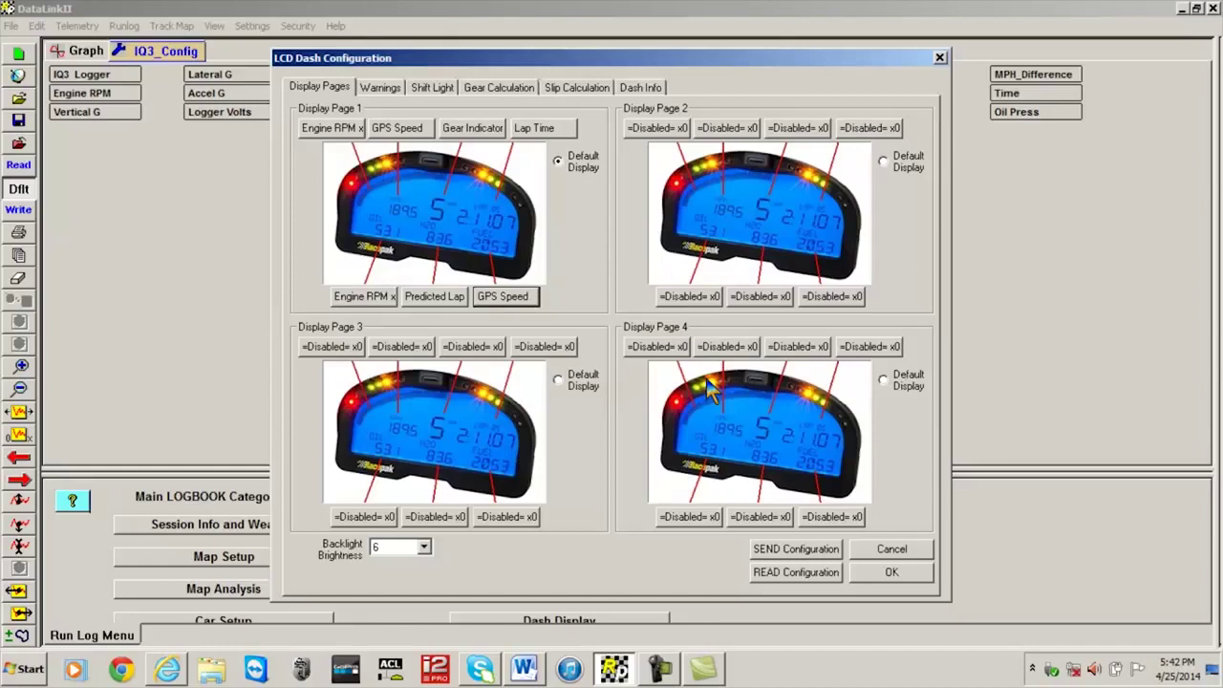
# Program the updated display pages into the dash, then bring up the warning light setup.
pyautogui.click(782, 552)
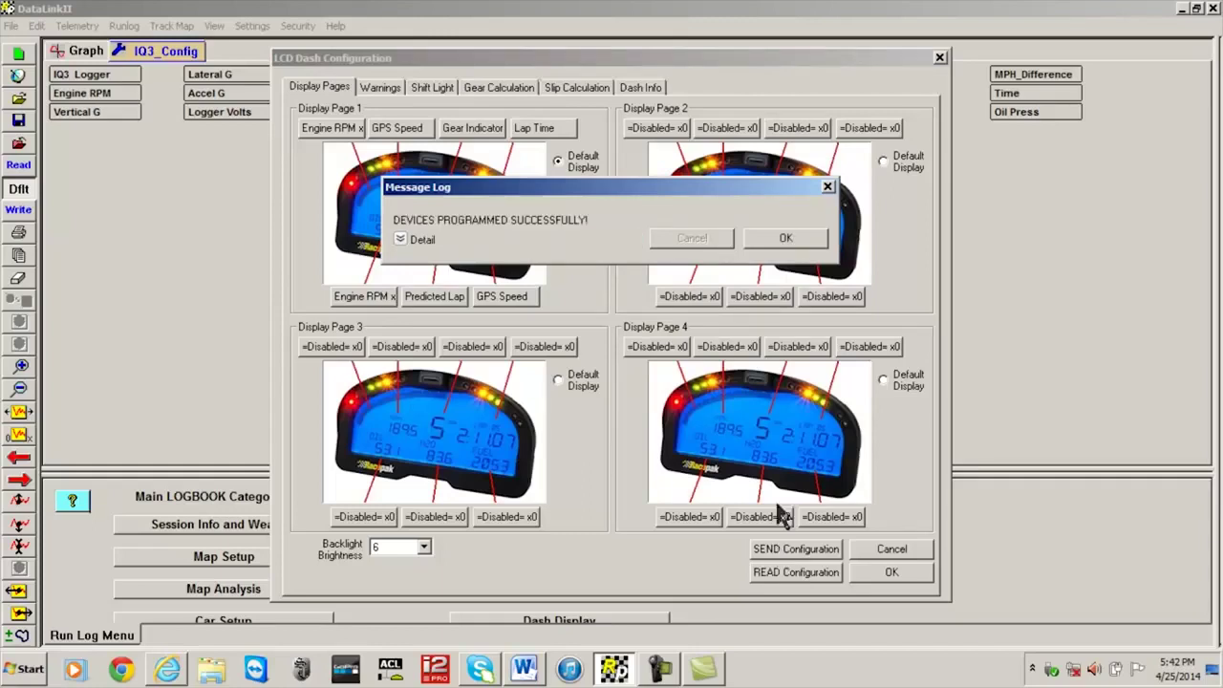
pyautogui.click(772, 245)
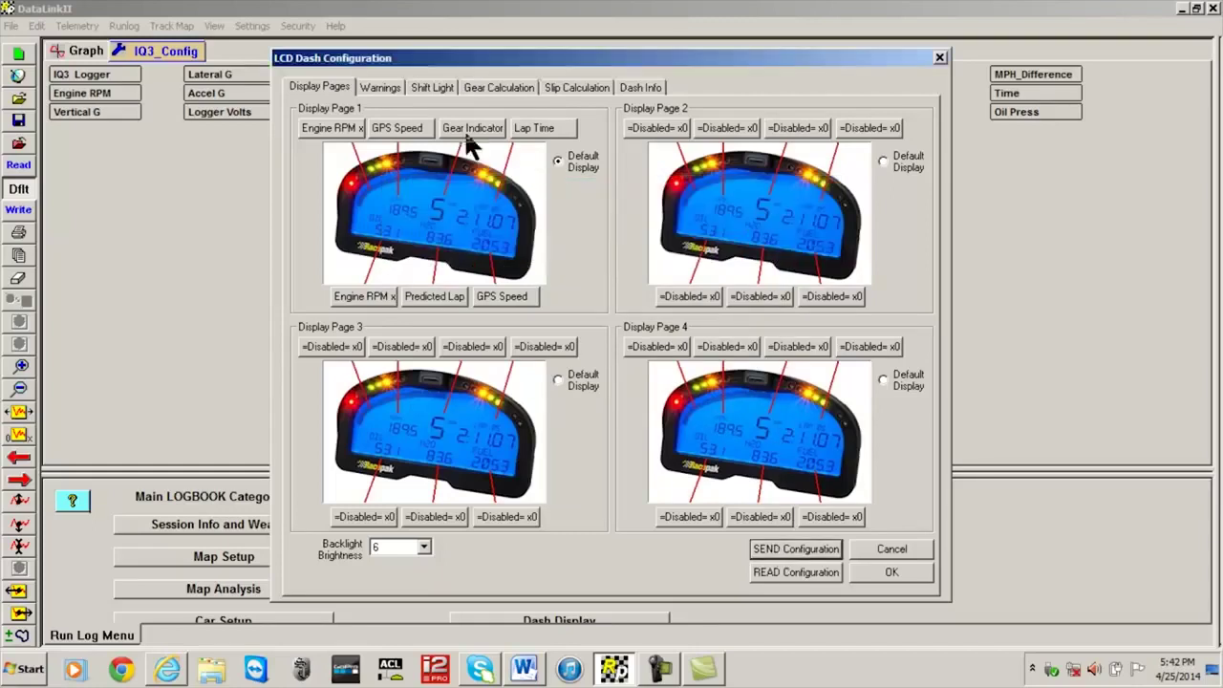
pyautogui.click(387, 89)
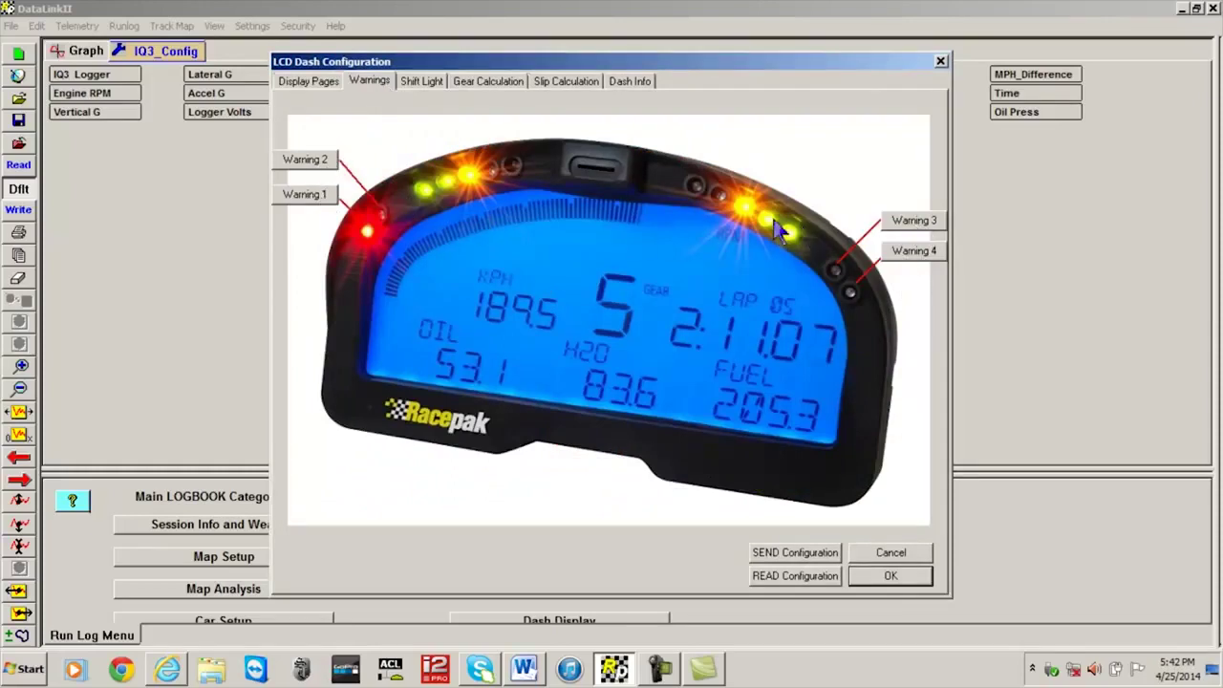
# Set Warning 1's first input to Oil Press with limits 10 to 75 and tag OIL.
pyautogui.click(309, 199)
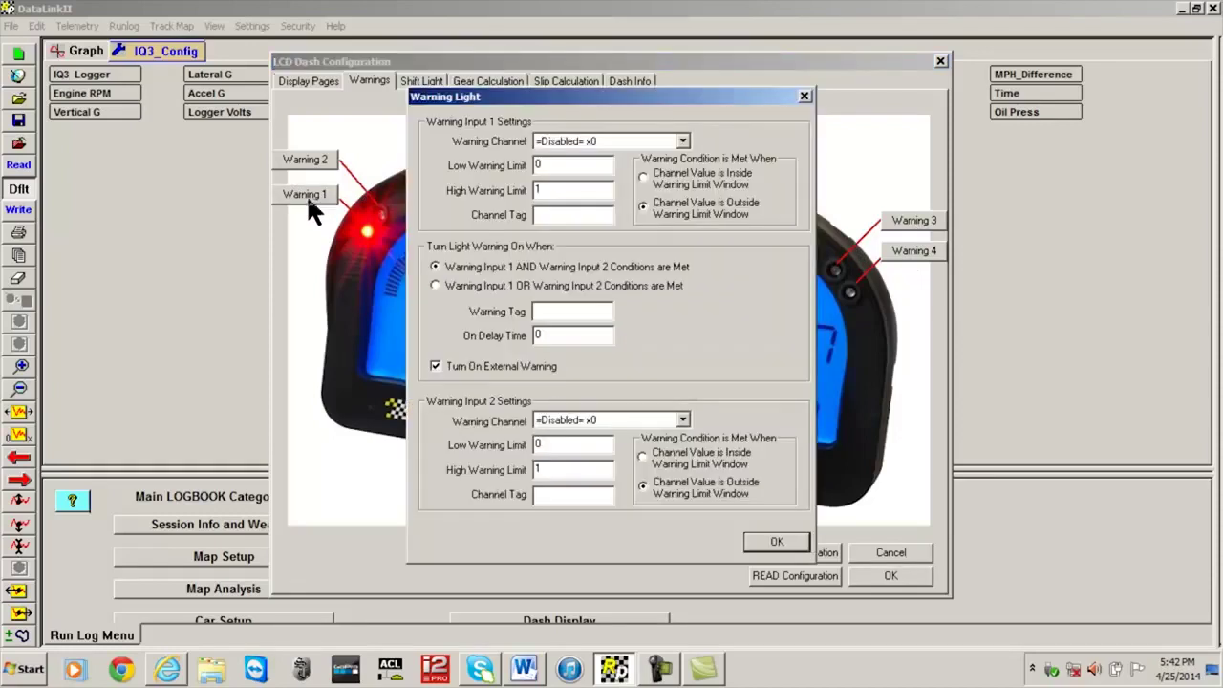
pyautogui.click(684, 142)
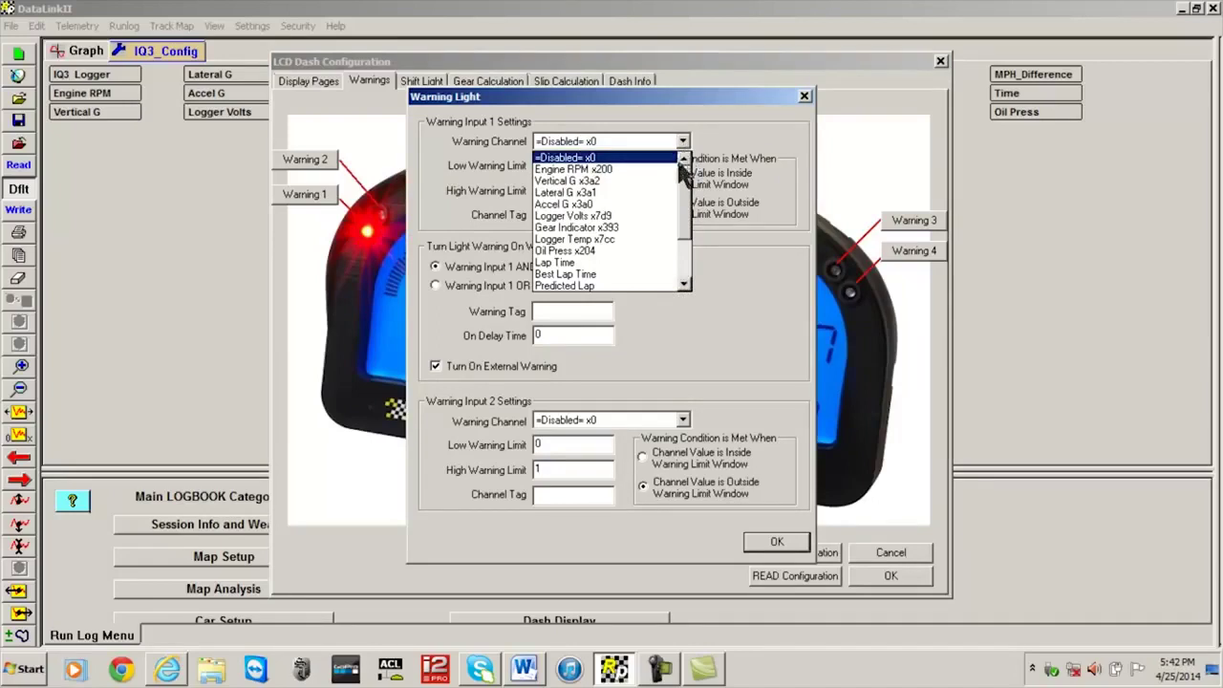
pyautogui.click(600, 252)
pyautogui.press('Tab')
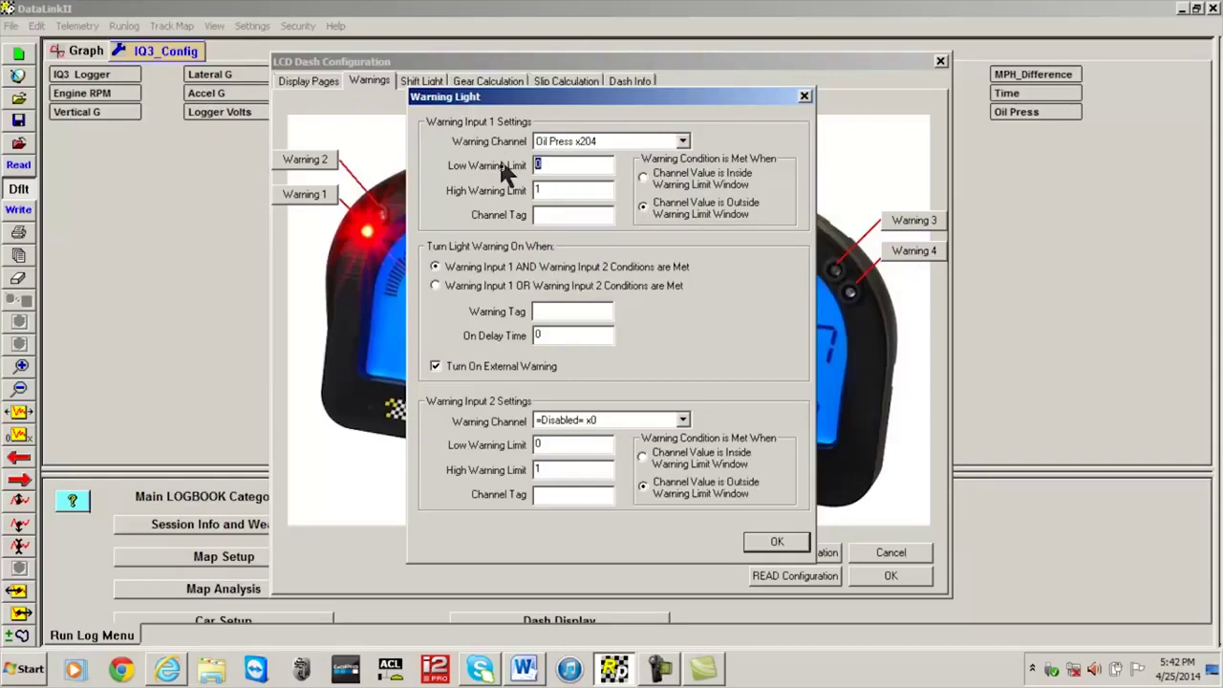
pyautogui.write('10')
pyautogui.moveTo(549, 191); pyautogui.dragTo(522, 200)
pyautogui.write('OIL')
pyautogui.click(683, 421)
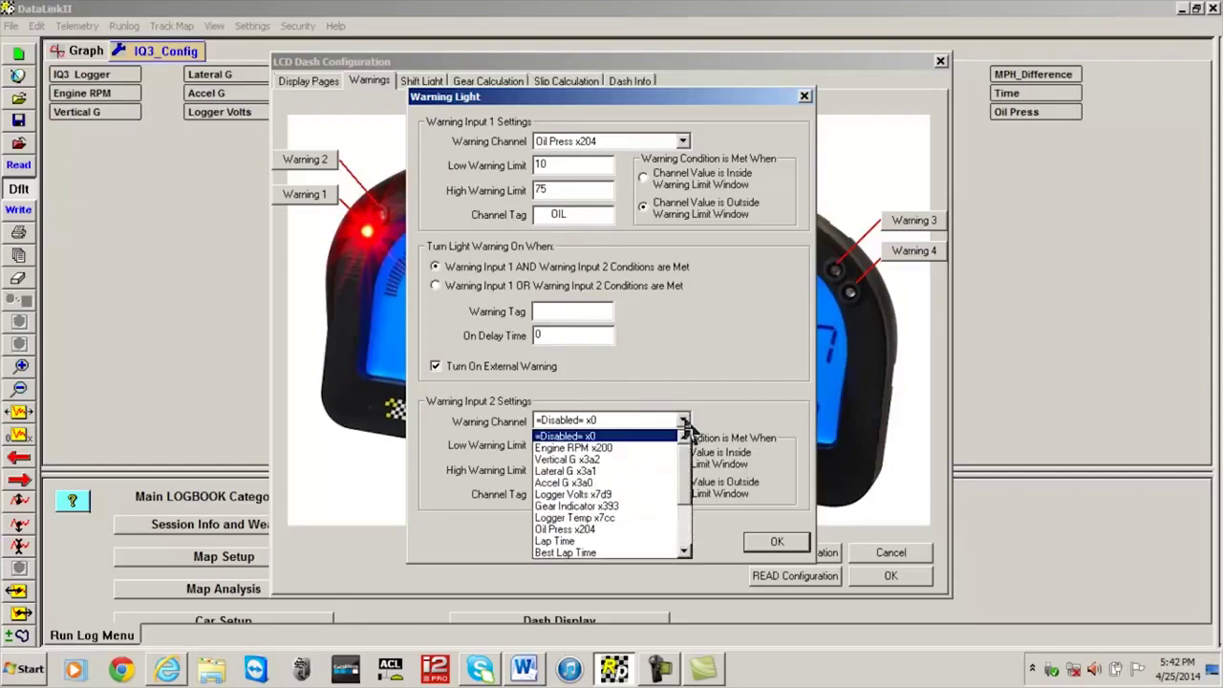
# Set Warning 1's second input to Engine RPM, inside 1500 to 9000, tagged Engine RPM.
pyautogui.click(629, 449)
pyautogui.click(600, 449)
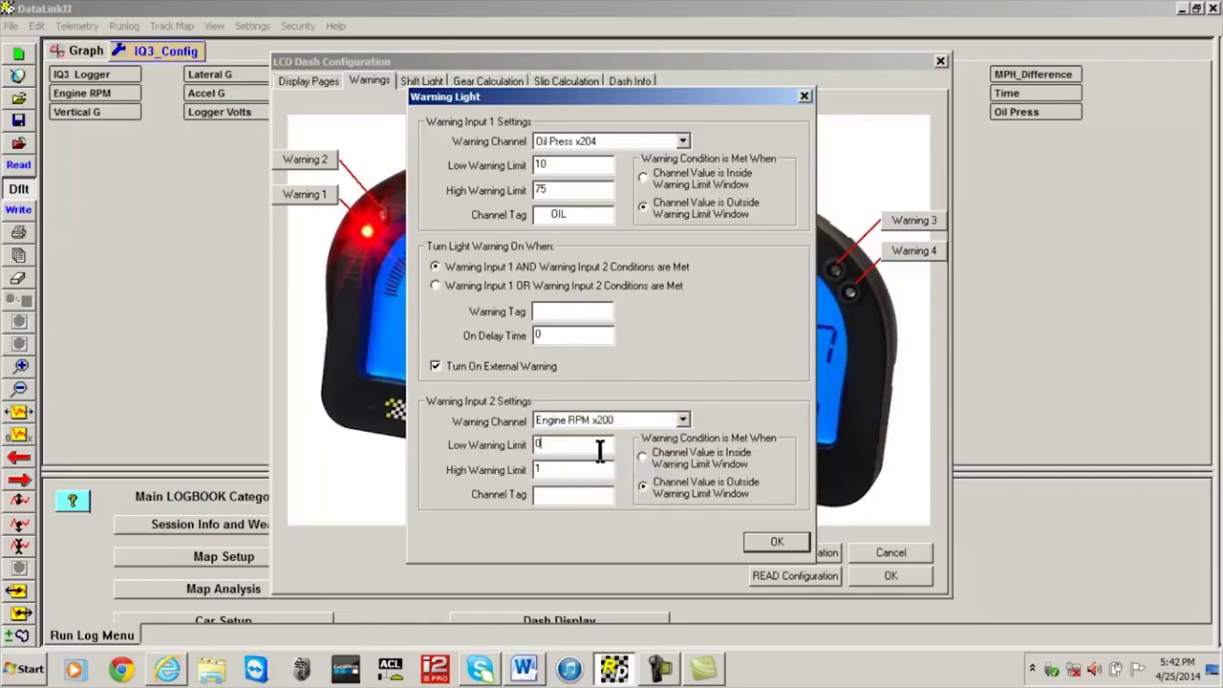
pyautogui.press('BackSpace')
pyautogui.write('1500')
pyautogui.click(558, 472)
pyautogui.write('1')
pyautogui.press('Tab')
pyautogui.write('9000')
pyautogui.click(642, 454)
pyautogui.click(571, 494)
pyautogui.write('Engine RPM')
# Give Warning 1 the warning tag 'KILL ENGINE' and program the warning setup into the dash.
pyautogui.click(571, 311)
pyautogui.write('KI')
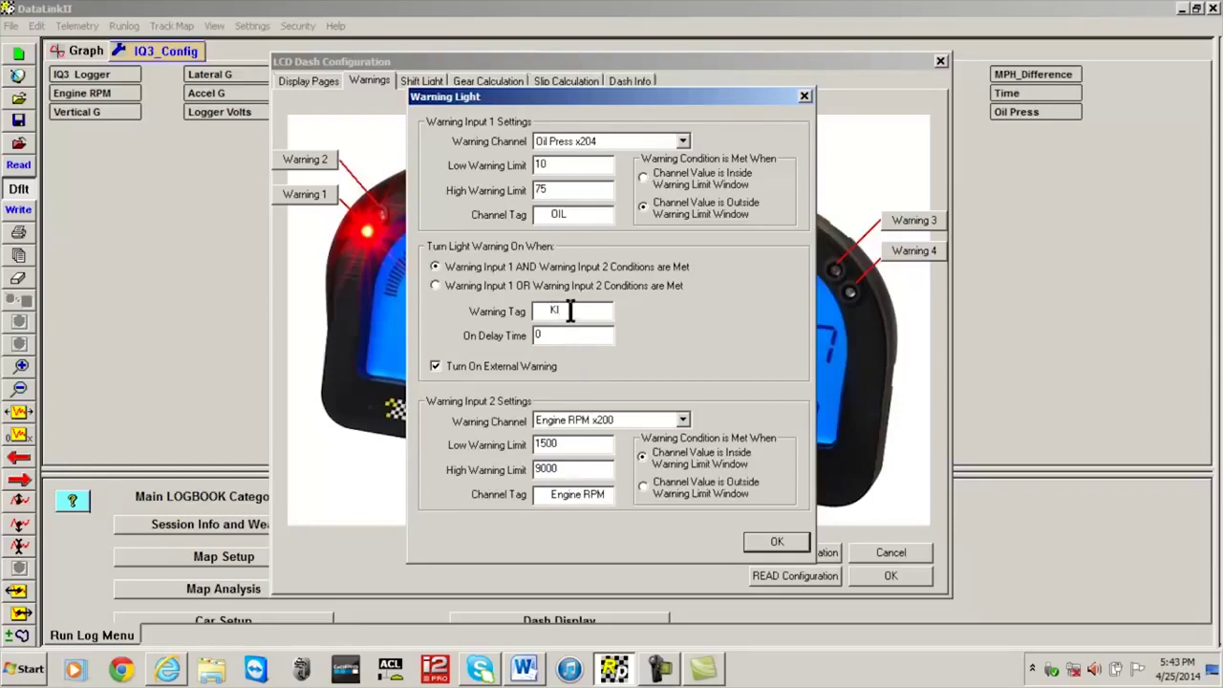
pyautogui.write('LL ENGINE')
pyautogui.click(775, 543)
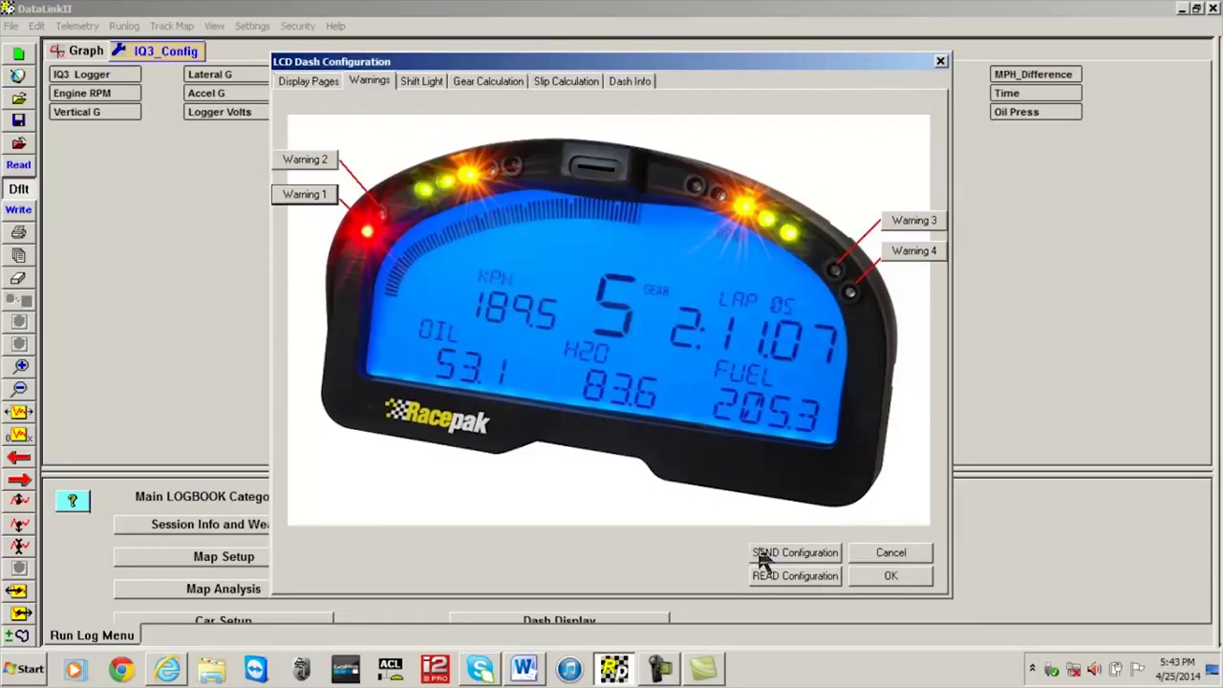
pyautogui.click(764, 554)
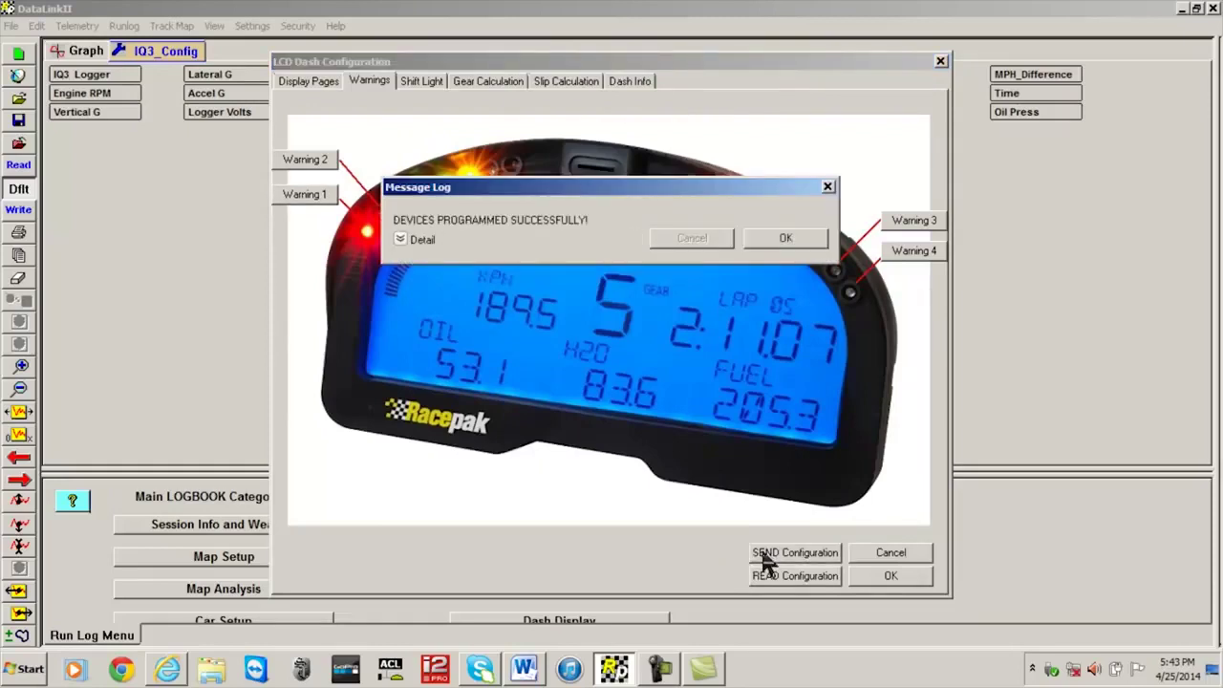
pyautogui.click(772, 238)
# Set all six gear shift points (1-2 through 6-7) to 8000 RPM.
pyautogui.click(426, 80)
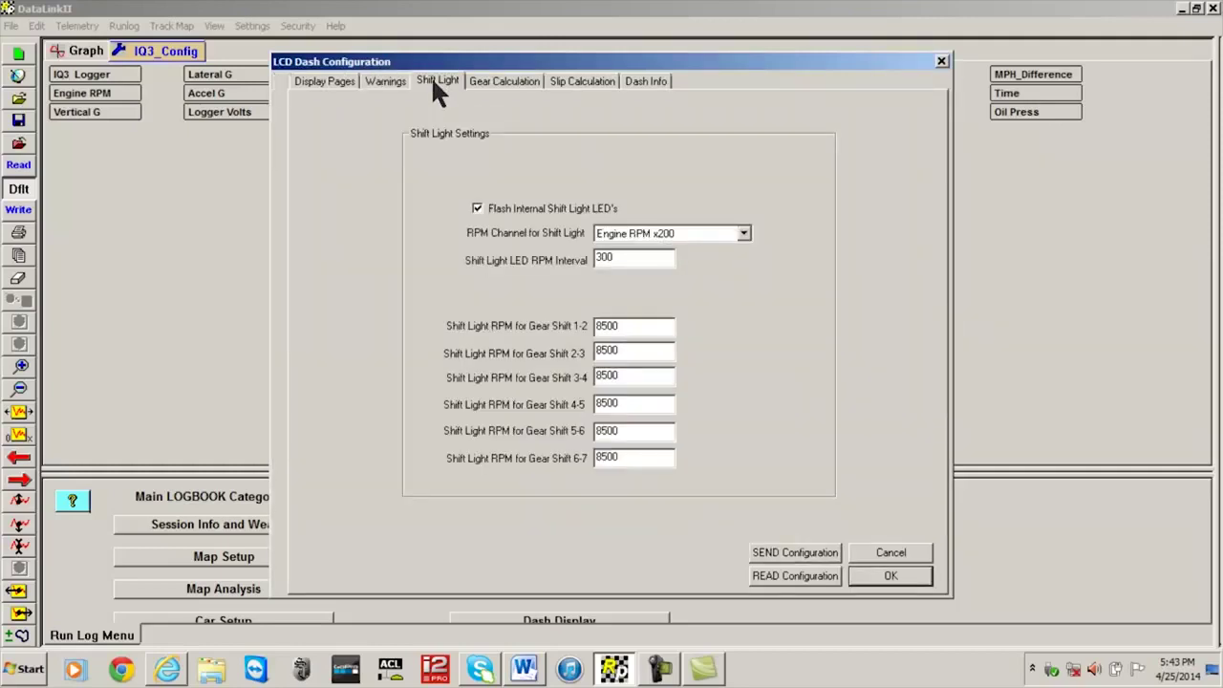
pyautogui.doubleClick(641, 327)
pyautogui.write('8000')
pyautogui.doubleClick(622, 350)
pyautogui.write('8000')
pyautogui.doubleClick(623, 376)
pyautogui.write('8')
pyautogui.doubleClick(626, 402)
pyautogui.write('8000')
pyautogui.doubleClick(627, 430)
pyautogui.write('8000')
pyautogui.doubleClick(628, 457)
pyautogui.write('8000')
# Set the shift light LED RPM interval to 200 and send it to the dash.
pyautogui.moveTo(621, 258); pyautogui.dragTo(587, 262)
pyautogui.write('200')
pyautogui.click(769, 560)
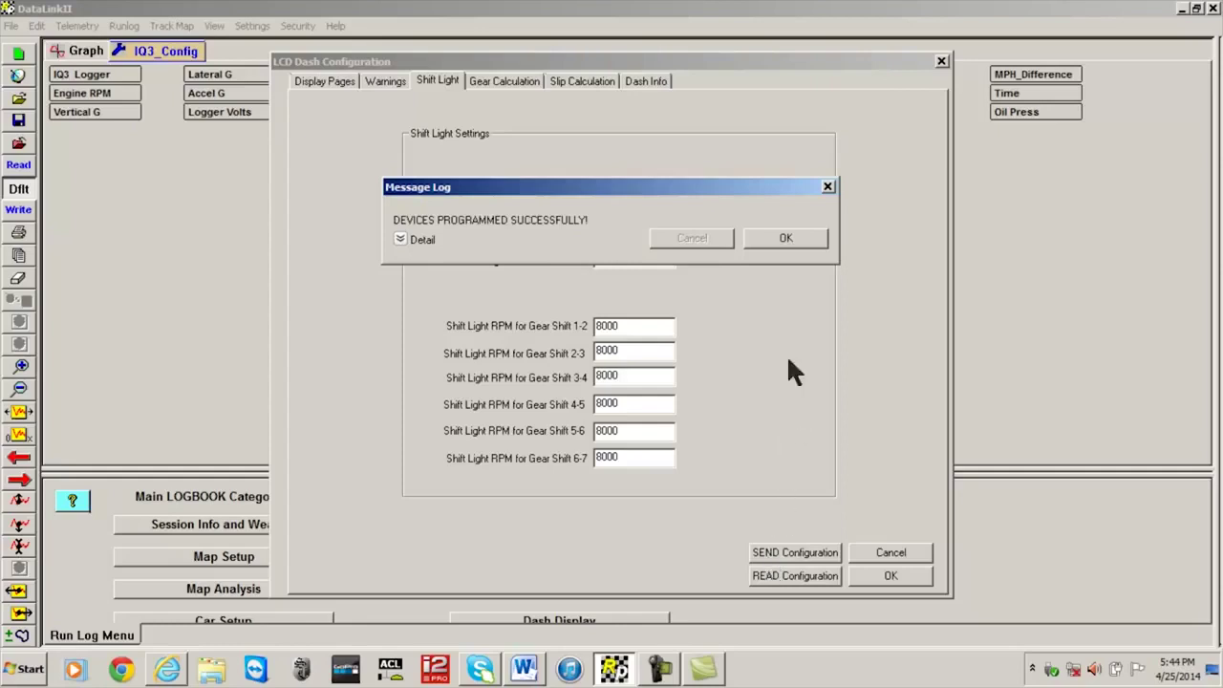
# Close the LCD Dash Configuration after programming and save IQ3_Config.
pyautogui.click(776, 241)
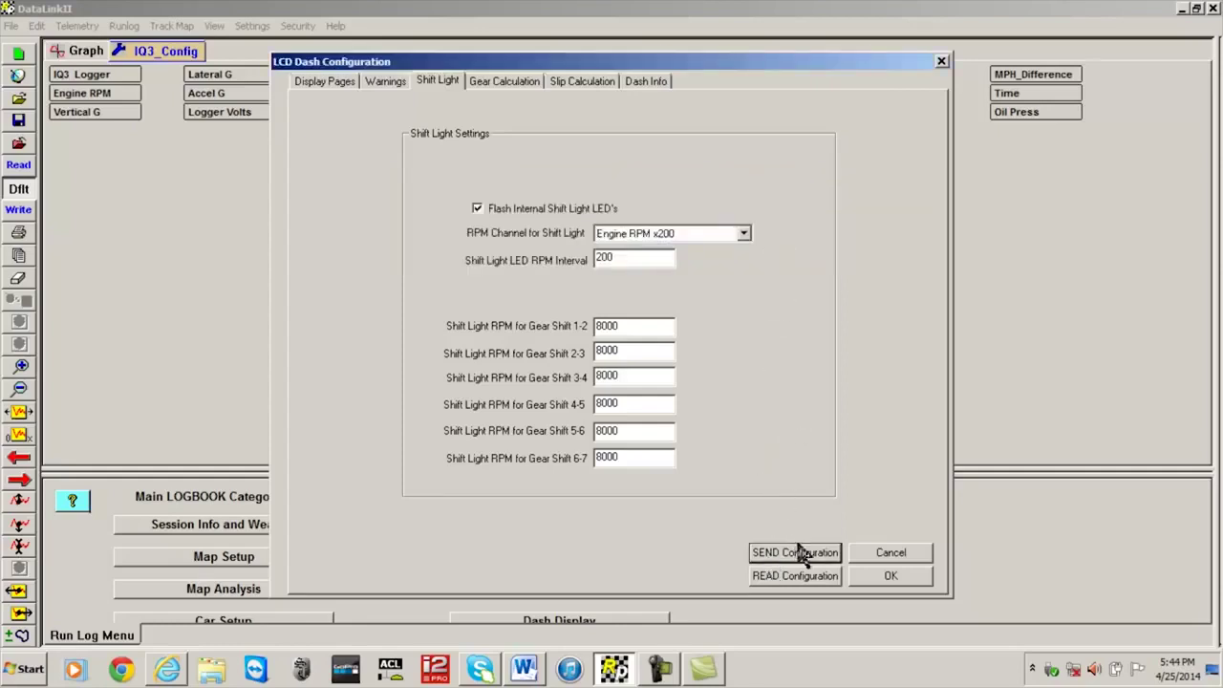
pyautogui.click(891, 576)
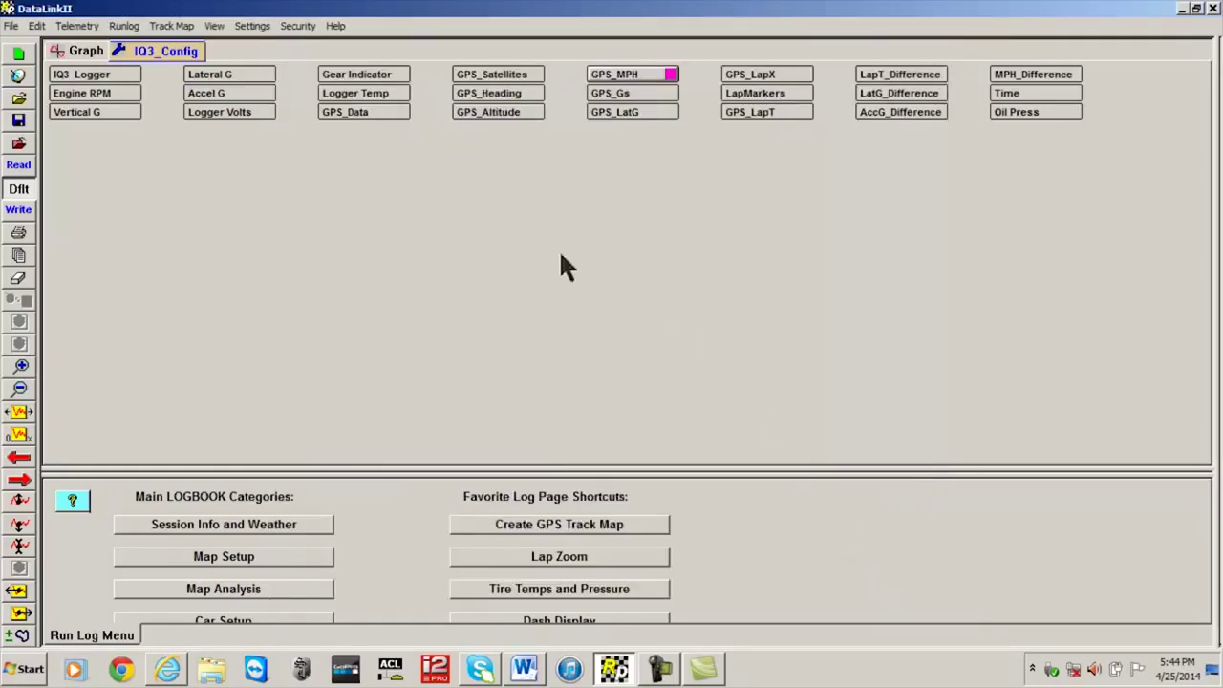
pyautogui.click(27, 122)
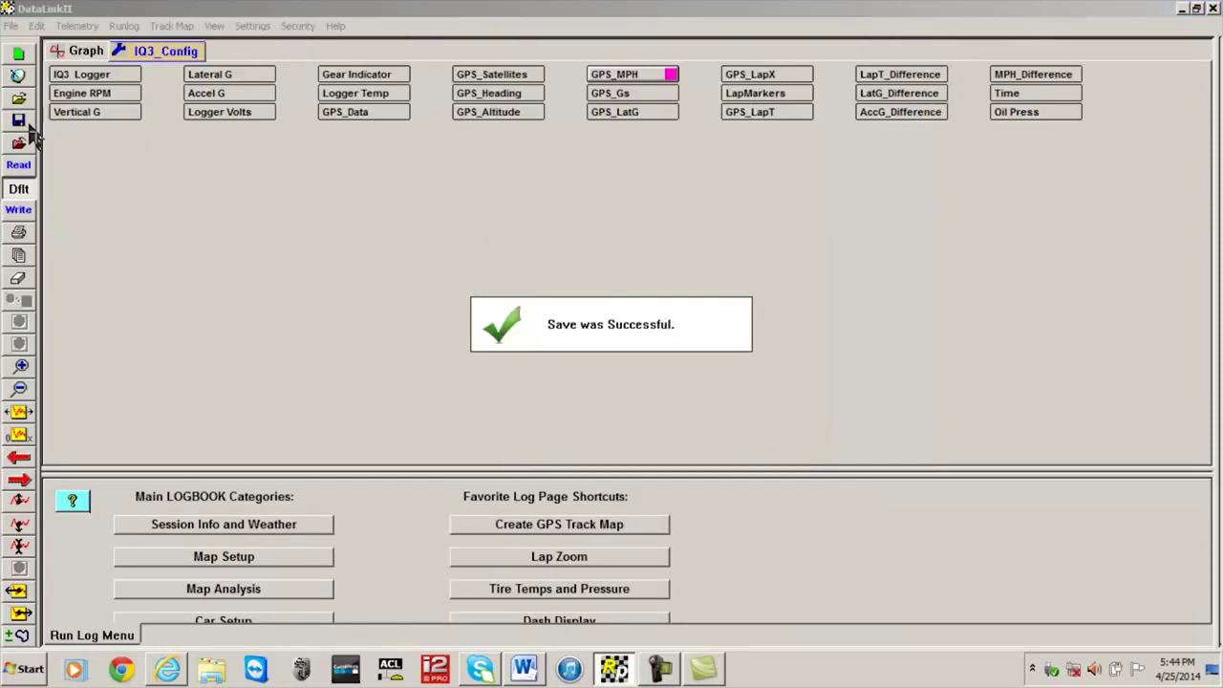